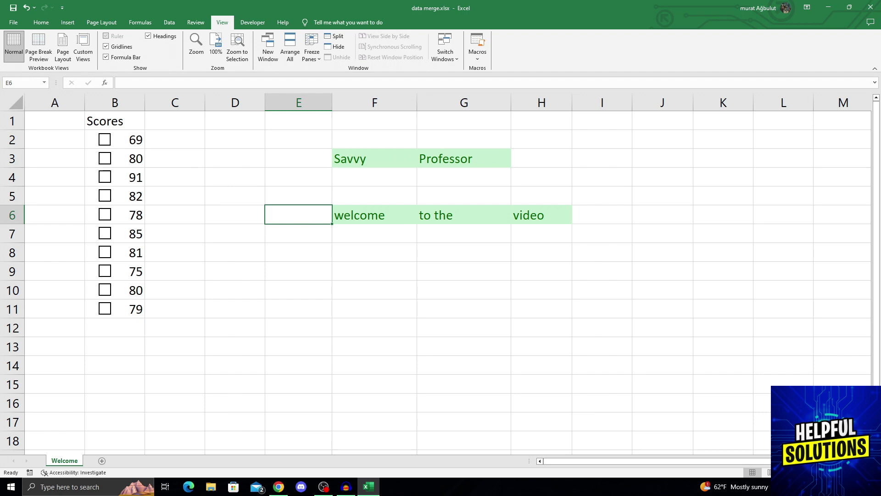
Move the selection across the greeting row, around B4 and C4, and down column C.
key(Tab)
key(Tab)
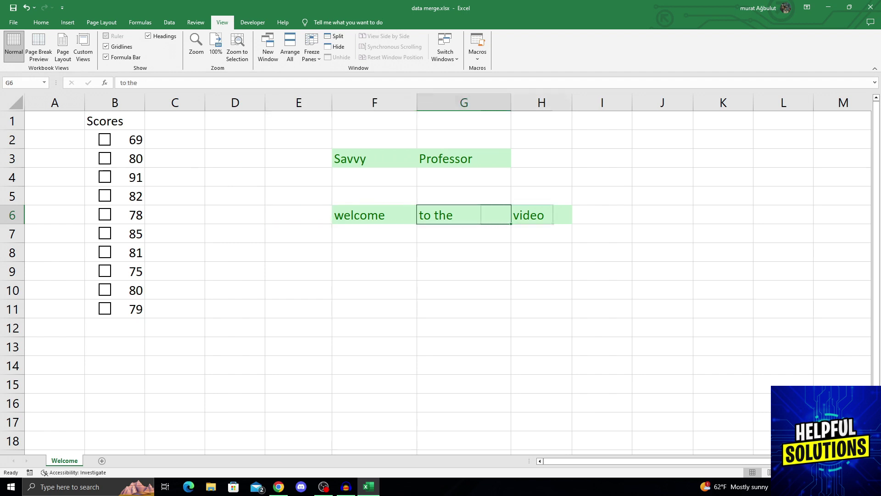
key(Tab)
key(Return)
key(Left)
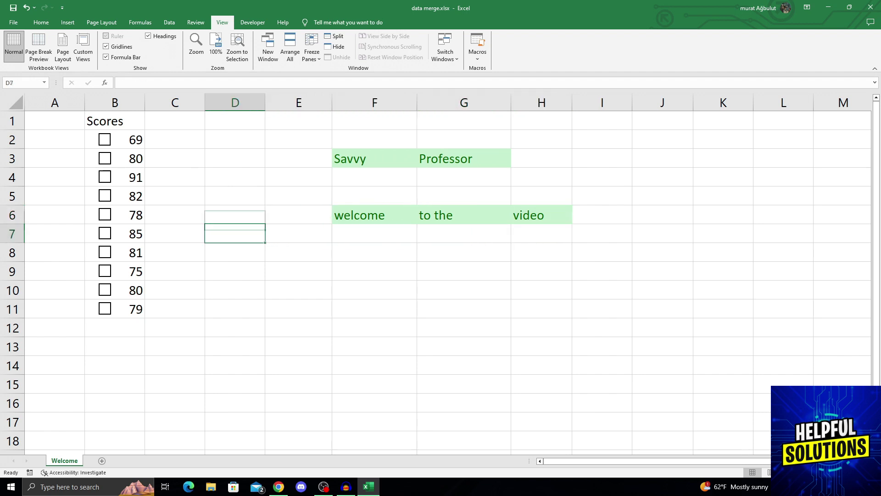
key(Up)
key(Right)
key(Up)
key(Up)
key(Left)
key(Left)
key(Right)
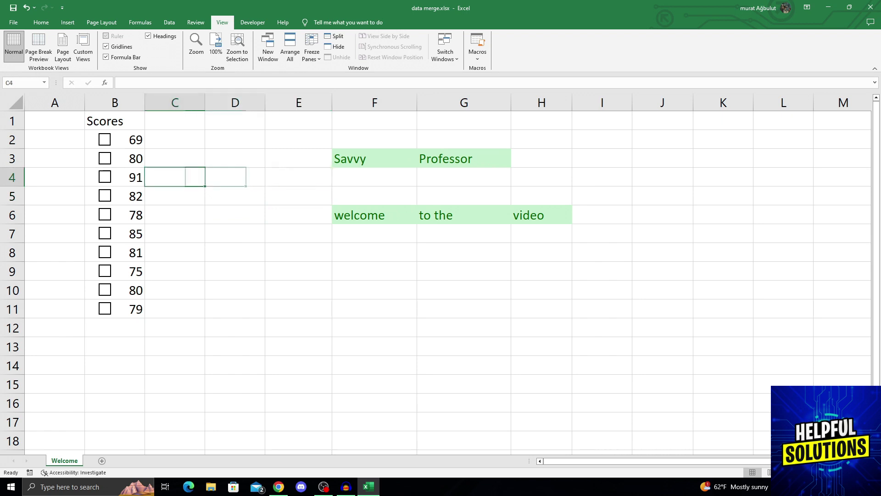
key(Left)
key(Up)
key(Down)
key(Left)
key(Down)
key(Right)
key(Left)
key(Right)
key(Down)
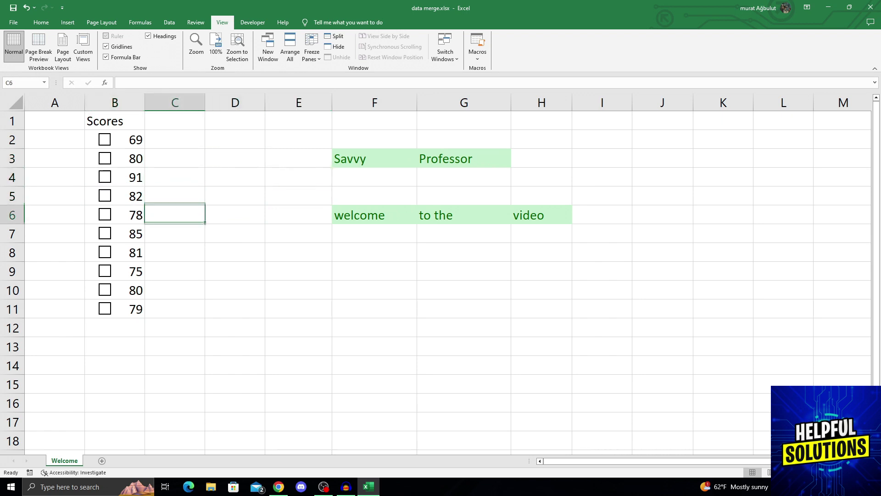
key(Left)
key(Right)
key(Down)
key(Left)
key(Right)
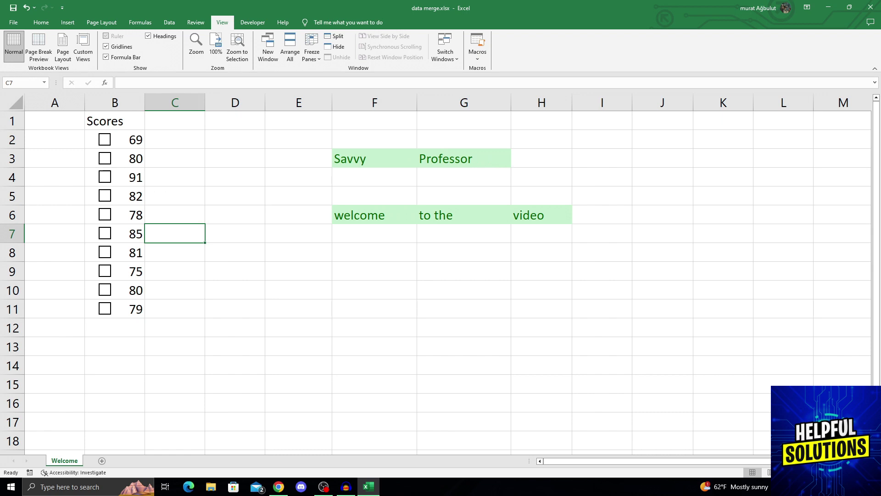
Navigate among the cells around D5, then settle on cell D6.
key(Right)
key(Down)
key(Left)
key(Right)
key(Left)
key(Up)
key(Up)
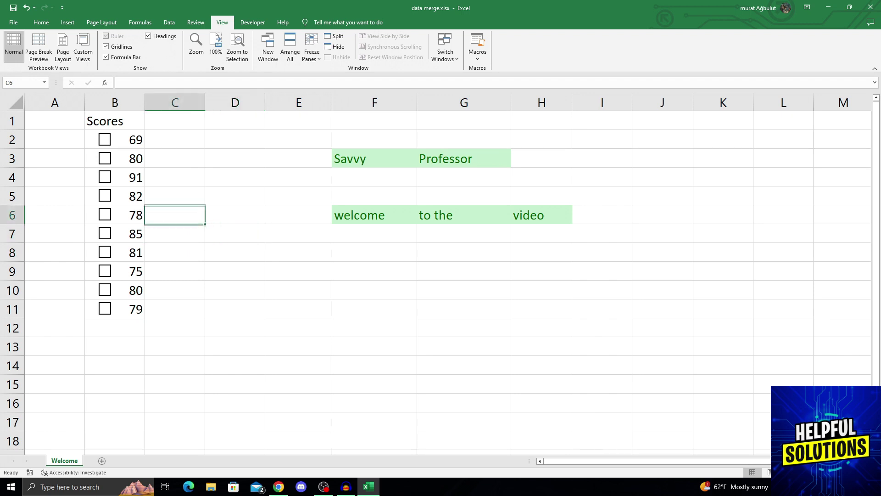
key(Right)
key(Up)
key(Right)
key(Left)
key(Right)
key(Down)
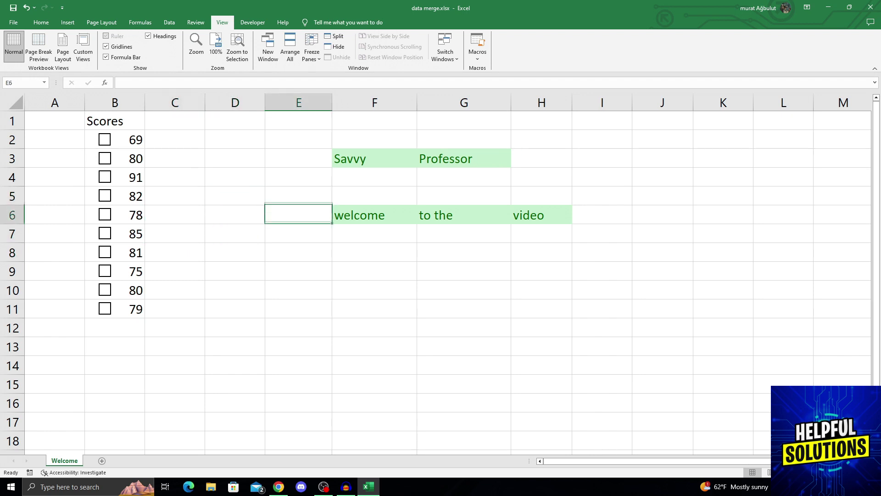
key(Left)
key(Up)
key(Right)
key(Down)
key(Left)
key(Up)
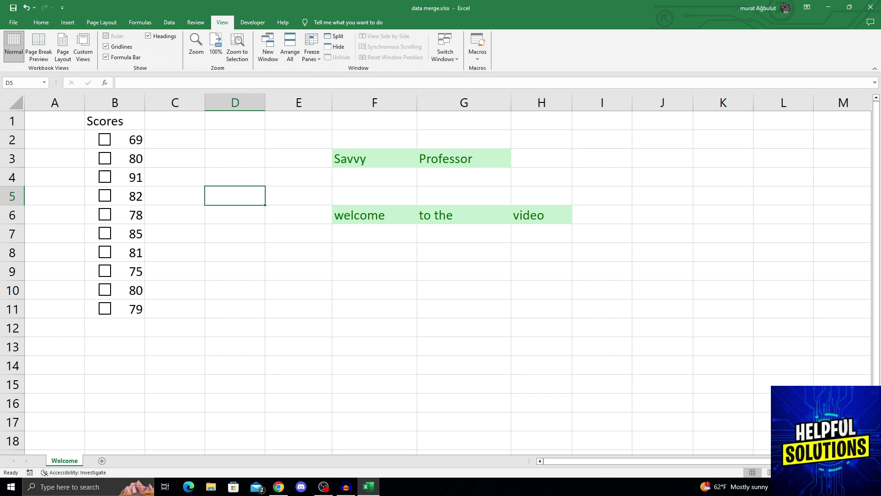
key(Down)
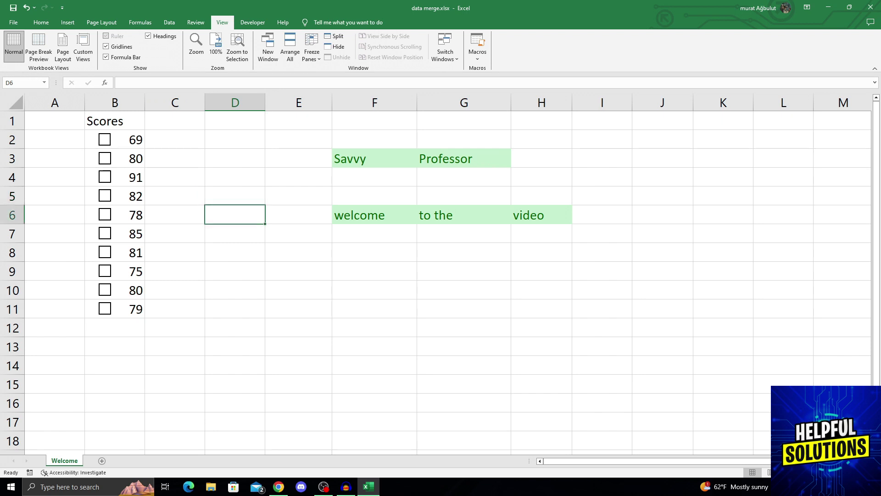
Edit cell D6 with F2 and enter the word 'welcome'.
key(F2)
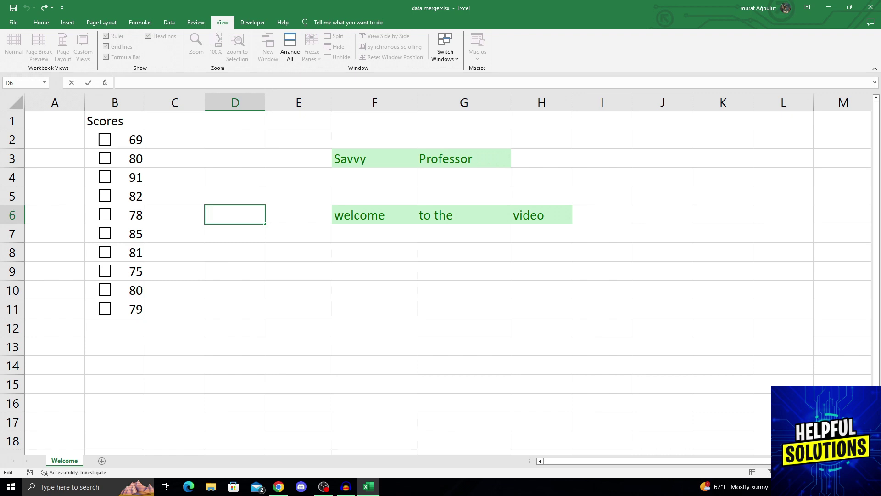
text(welcome)
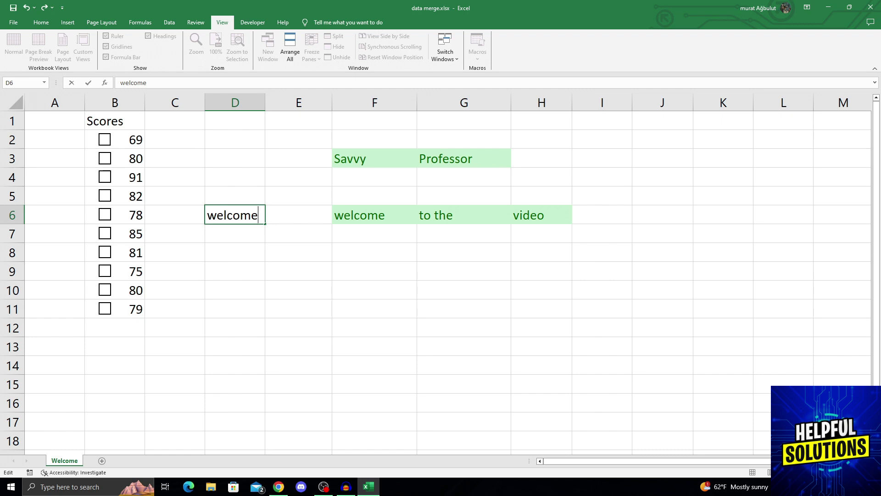
key(Return)
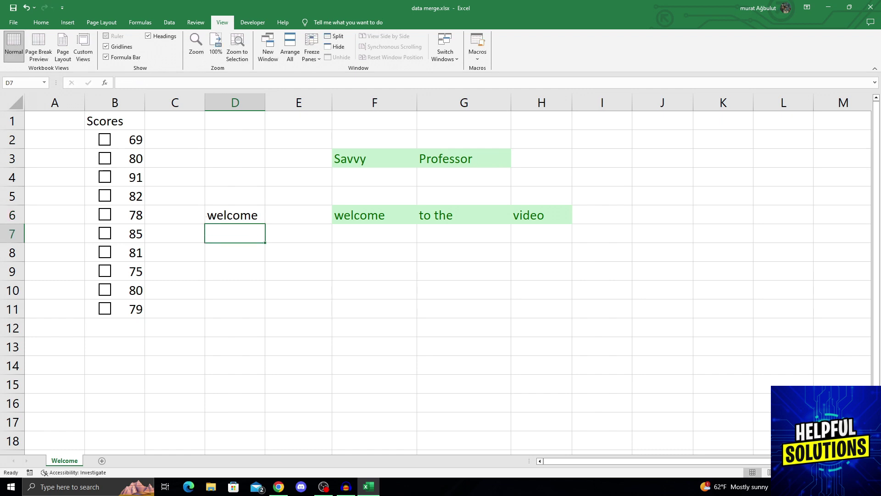
Move around the cells near C9 and B8, then select cell D10.
key(Down)
key(Down)
key(Down)
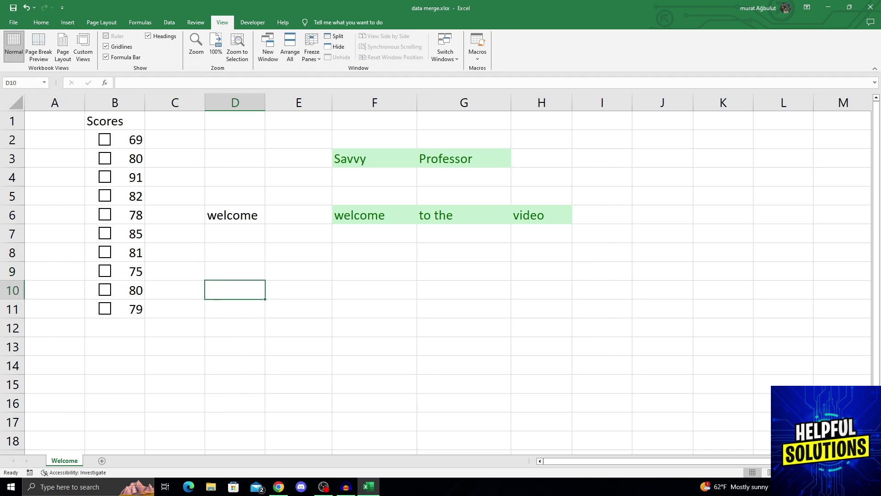
key(Down)
key(Up)
key(Left)
key(Right)
key(Up)
key(Left)
key(Up)
key(Right)
key(Right)
key(Left)
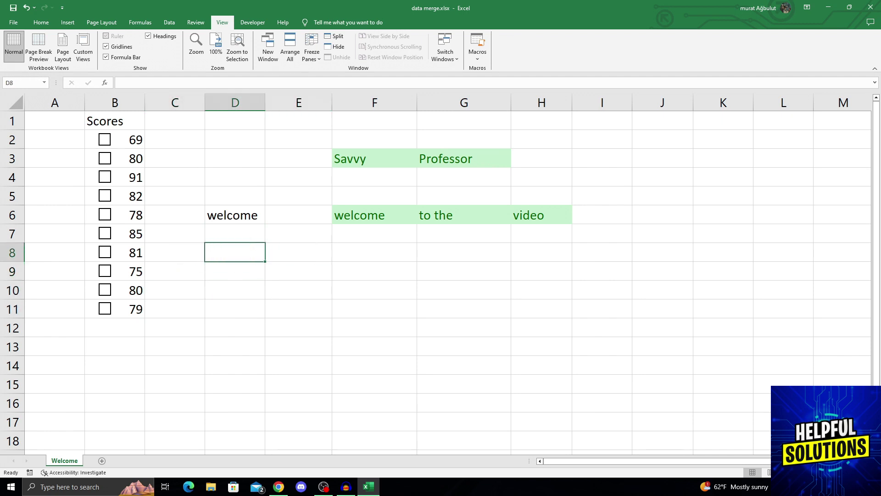
key(Left)
key(Left)
key(Right)
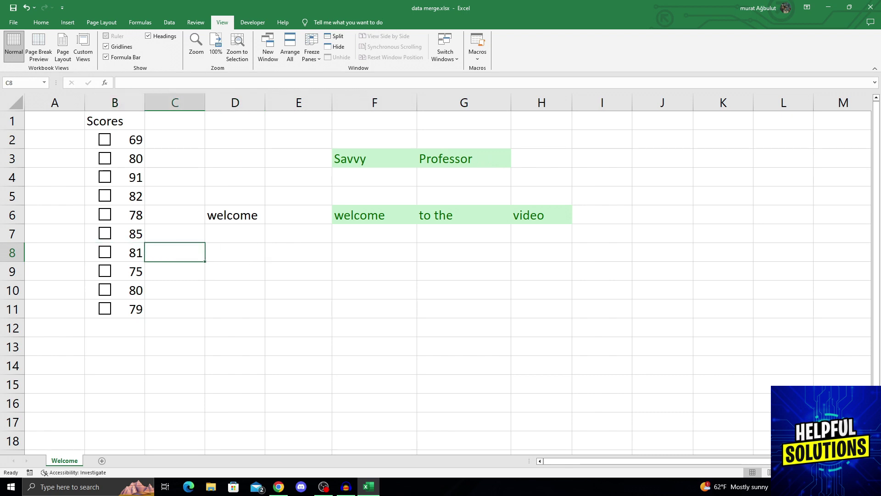
click(234, 289)
key(Down)
key(Down)
key(Down)
key(Down)
key(Down)
key(Down)
key(Down)
key(Down)
key(Down)
key(Down)
key(Down)
key(Down)
key(Down)
key(Down)
key(Down)
key(Down)
key(Down)
key(Down)
key(Down)
key(Down)
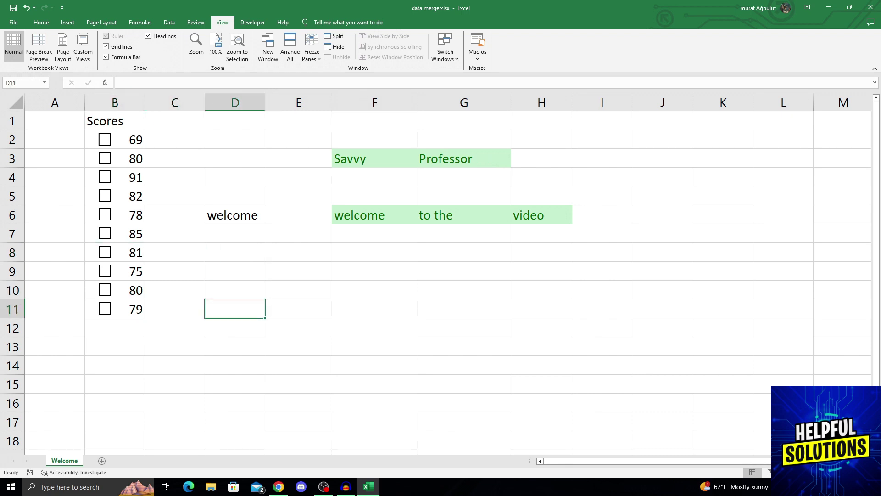
key(Down)
key(Down)
key(Down)
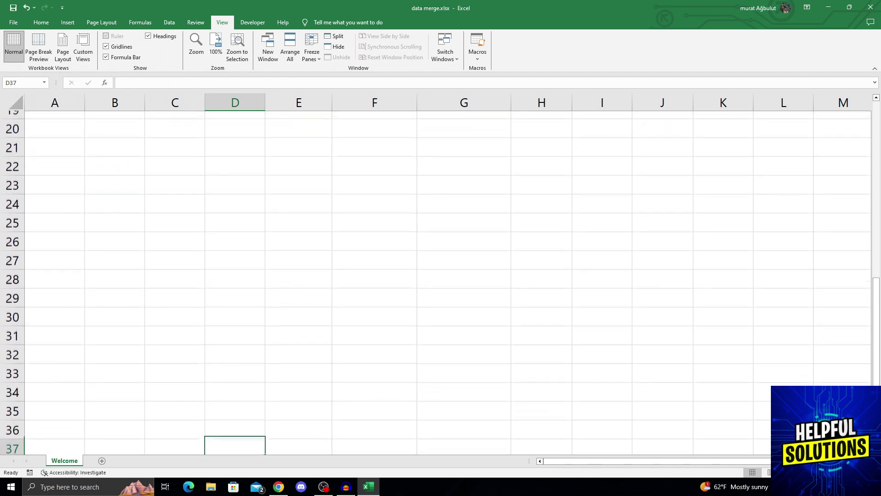
key(Up)
key(Up)
key(Up)
key(Up)
key(Up)
key(Up)
key(Up)
key(Up)
key(Up)
key(Up)
key(Up)
key(Up)
key(Up)
key(Up)
key(Up)
key(Up)
key(Up)
key(Up)
key(Up)
key(Up)
key(Up)
key(Up)
key(Up)
key(Up)
key(Up)
key(Up)
key(Up)
key(Up)
key(Up)
key(Up)
key(Up)
key(Up)
key(Up)
key(Up)
key(Up)
key(Up)
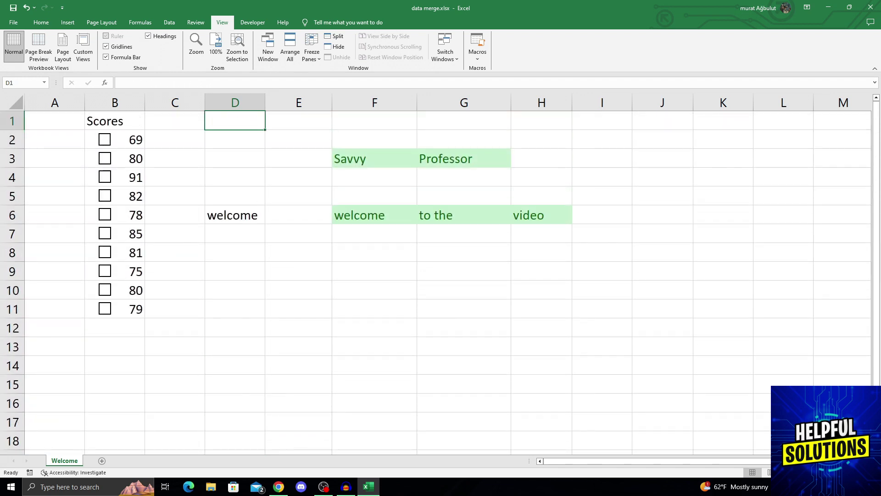
key(Down)
key(Down)
key(Down)
key(Down)
key(Down)
key(Down)
key(Down)
key(Down)
key(Down)
key(Down)
key(Down)
key(Down)
key(Down)
key(Down)
key(Down)
key(Down)
key(Down)
key(Down)
key(Down)
key(Down)
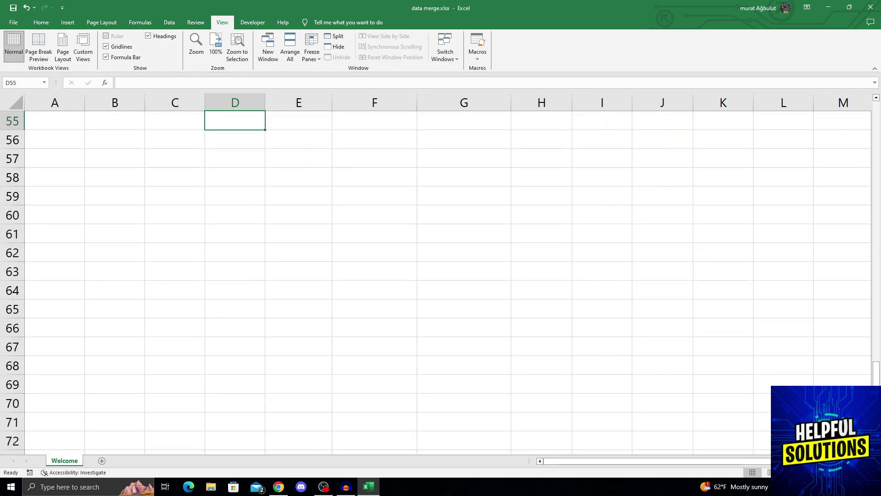
key(Down)
key(Down)
key(Down)
key(Down)
key(Down)
key(Down)
key(Down)
key(Down)
key(Down)
key(Down)
key(Down)
key(Down)
key(Down)
key(Down)
key(Down)
key(Down)
key(Down)
key(Down)
key(Up)
key(Up)
key(Up)
key(Up)
key(Up)
key(Up)
key(Up)
key(Up)
key(Up)
key(Up)
key(Up)
key(Up)
key(Up)
key(Up)
key(Up)
key(Up)
key(Up)
key(Up)
key(Up)
key(Up)
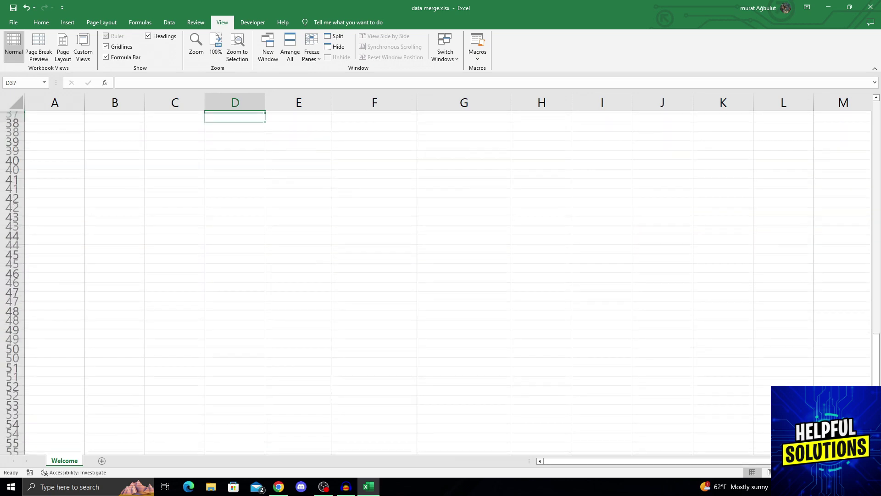
key(Page_Down)
key(Page_Down)
key(Page_Down)
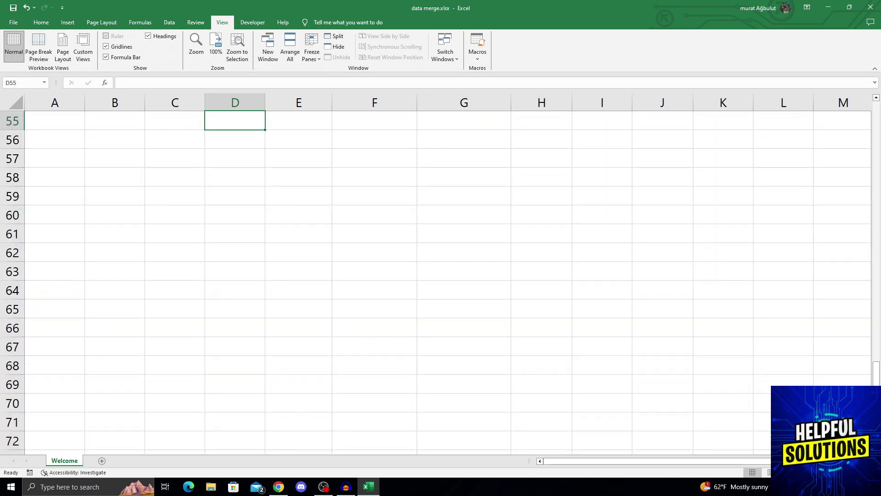
key(Page_Down)
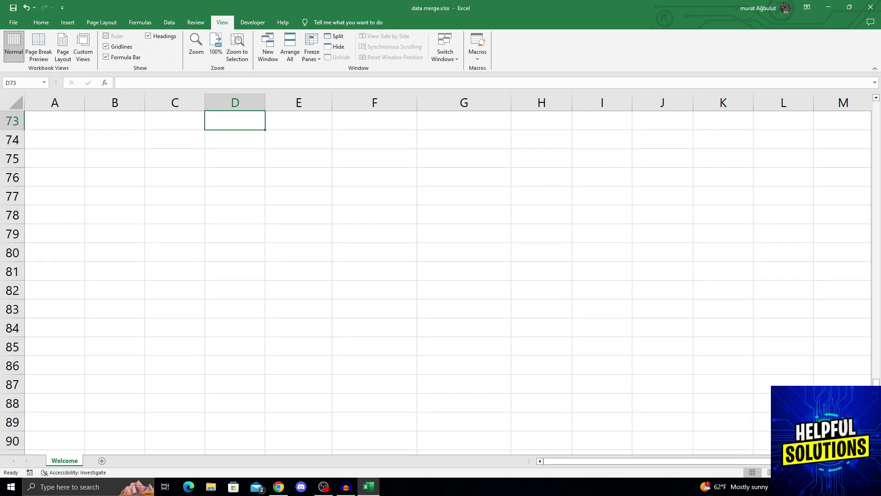
key(Page_Up)
key(Page_Up)
key(Page_Up)
key(Page_Up)
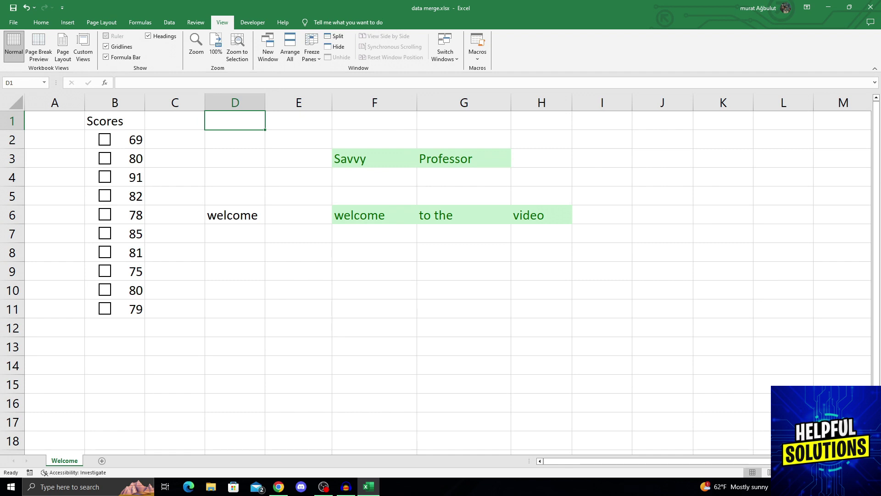
key(ctrl+f)
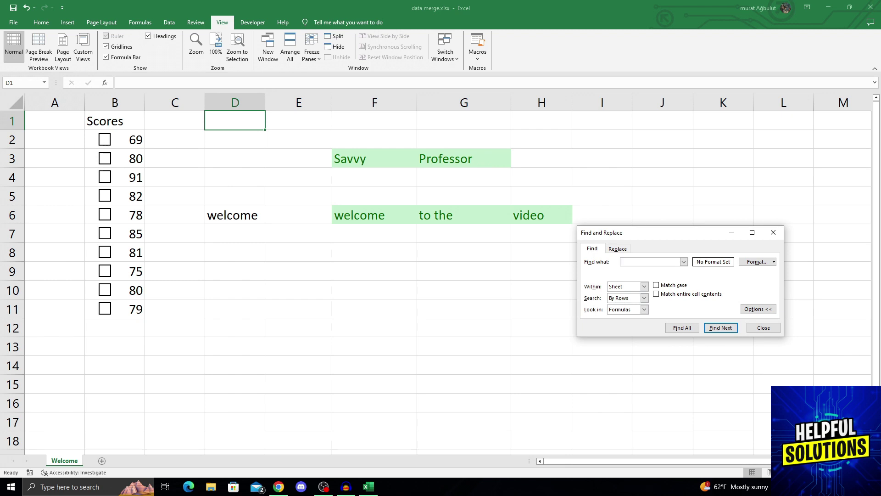
key(Escape)
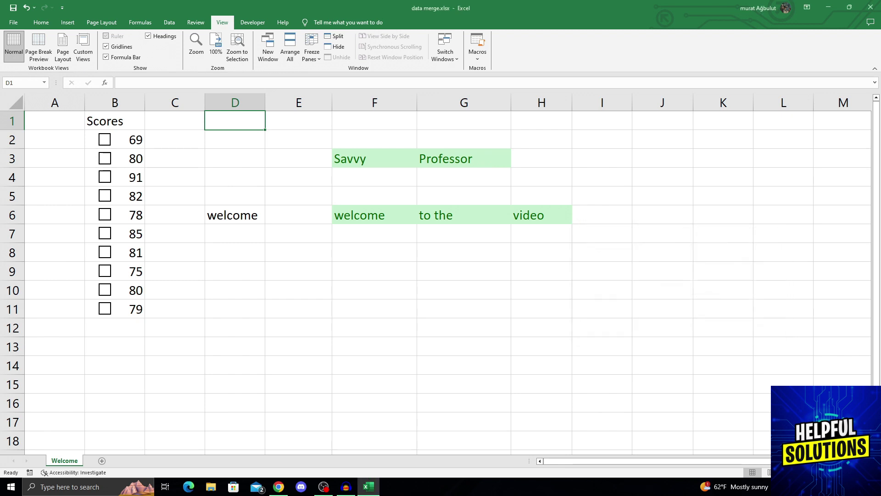
key(shift+space)
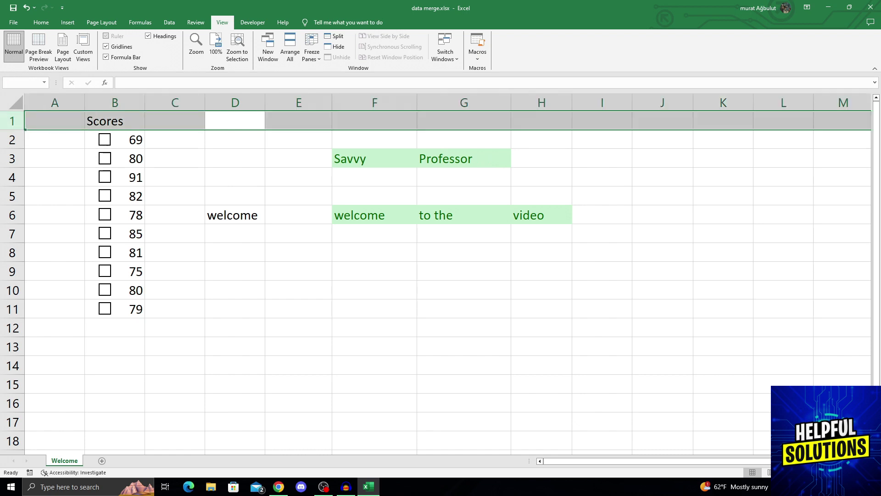
key(Tab)
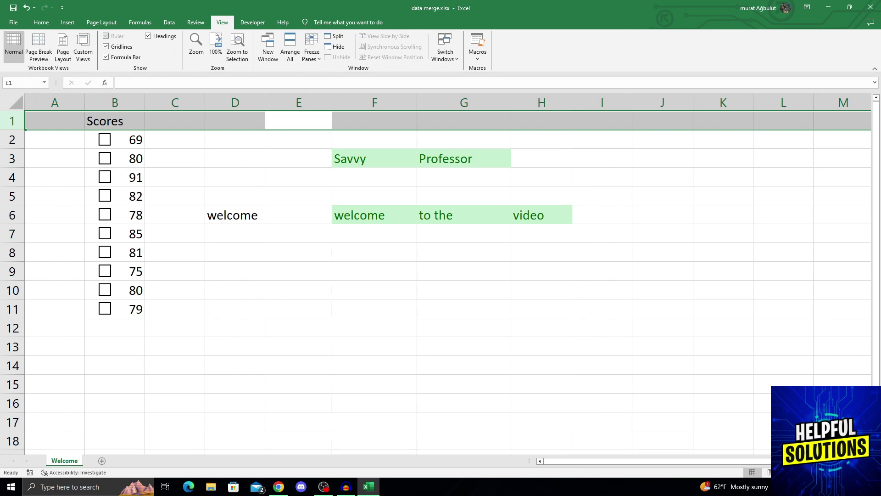
click(298, 140)
click(235, 140)
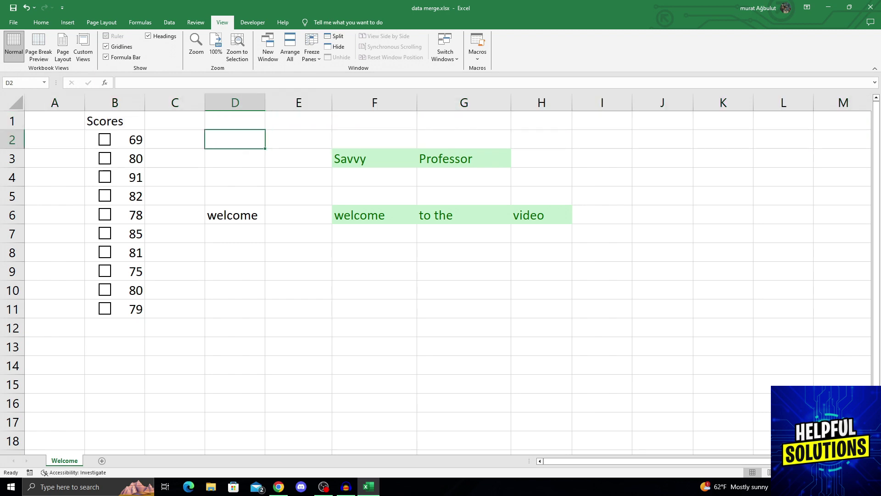
click(175, 140)
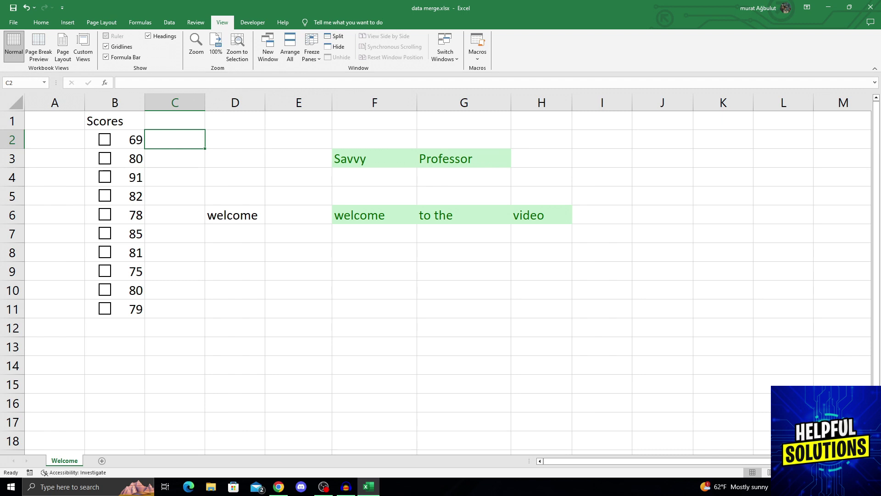
Open the File backstage Home page, whose recent files are headed by data merge.xlsx.
key(alt)
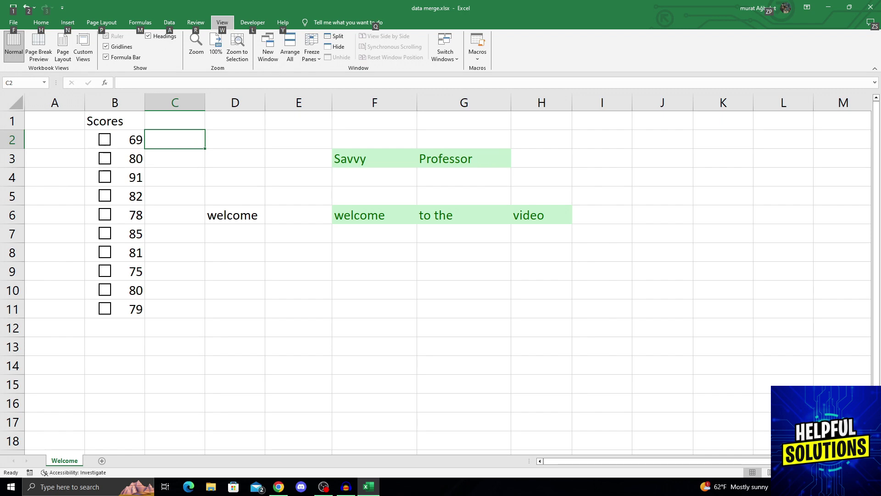
key(f)
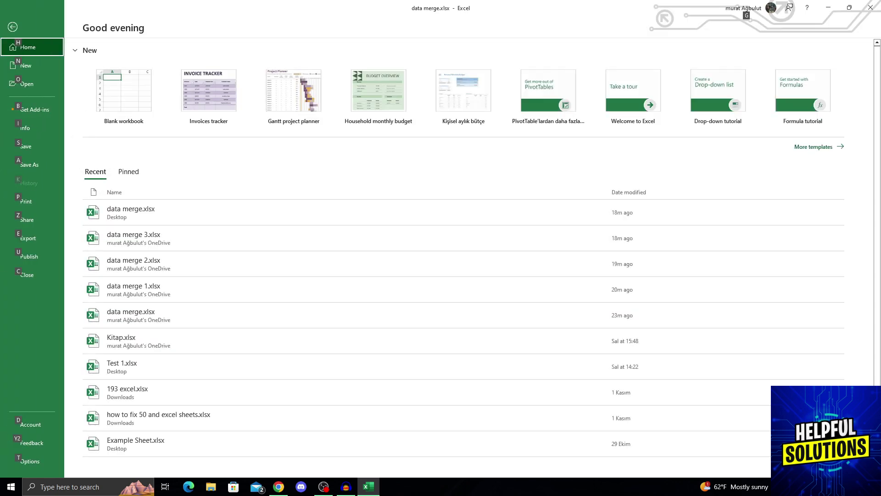
key(Up)
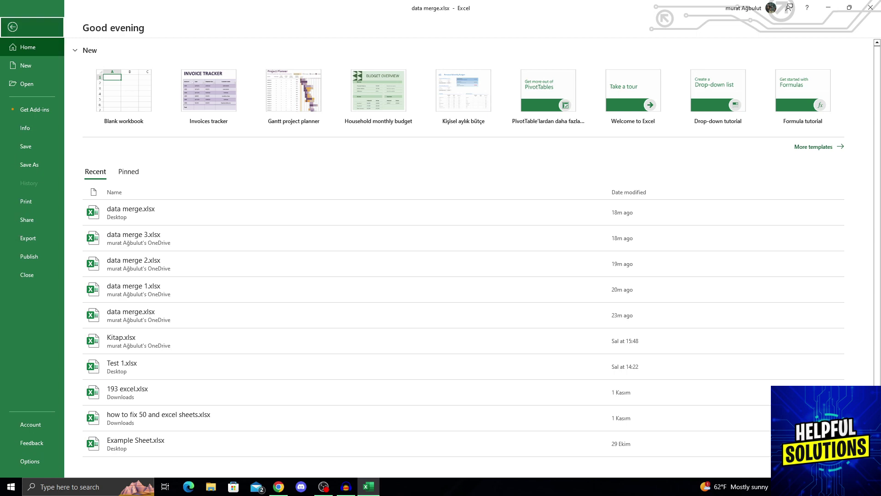
Return to the Welcome sheet and show the Home tab's KeyTips with Alt, H.
key(Return)
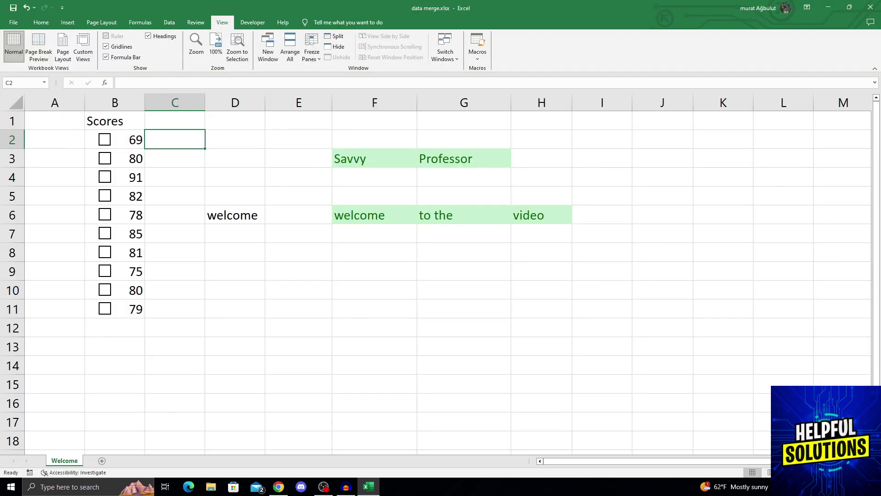
key(alt)
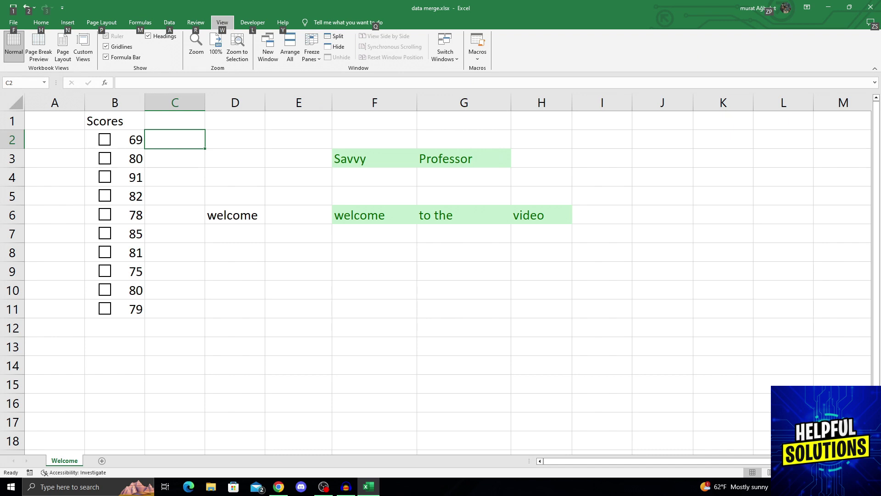
key(h)
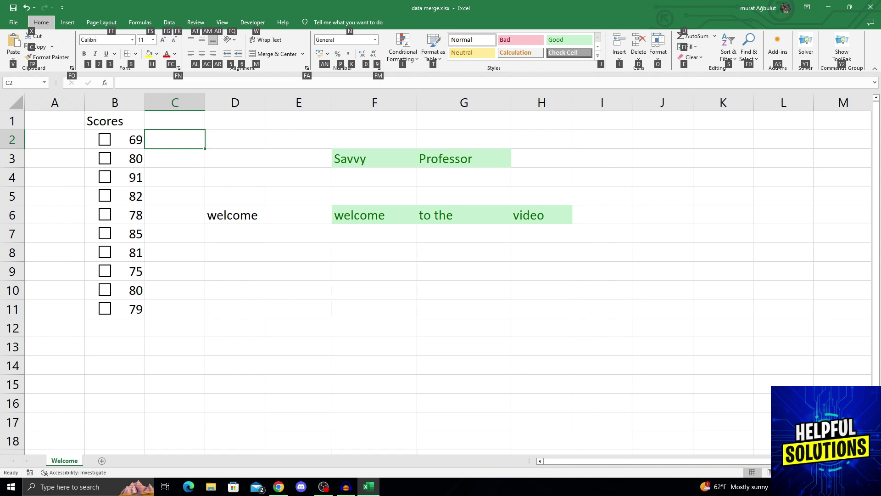
key(i)
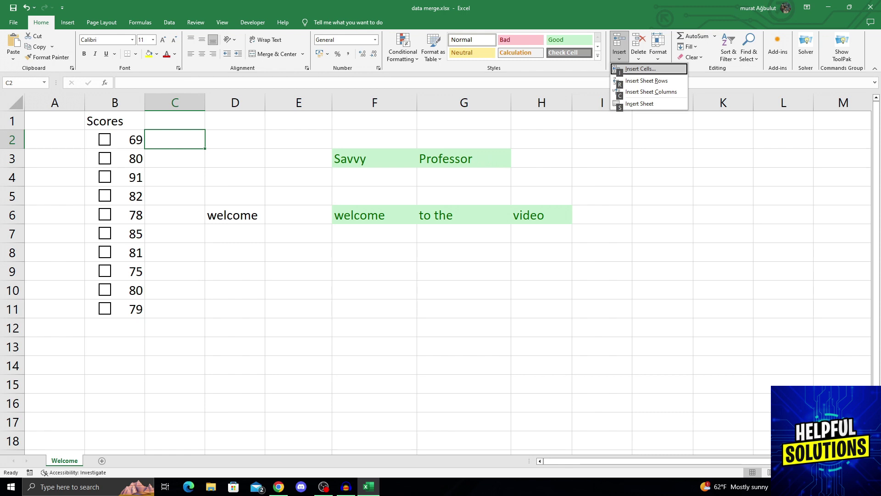
key(Down)
key(Down)
key(Down)
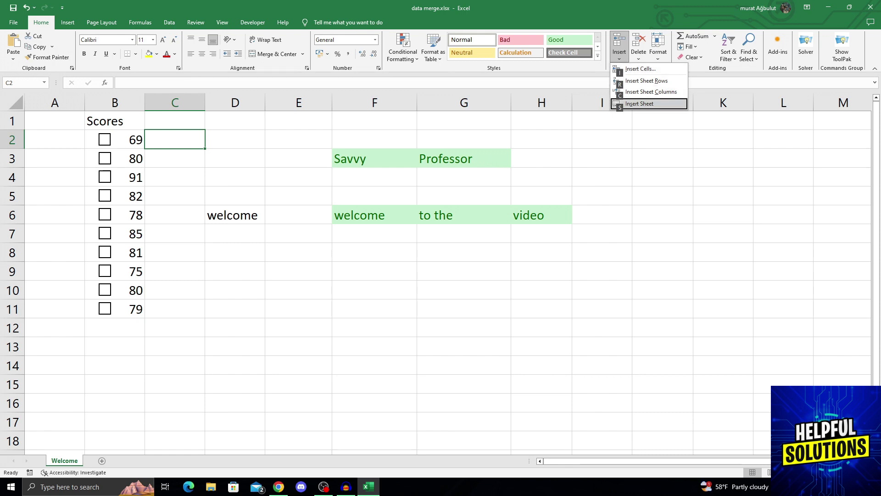
key(Up)
key(Up)
key(Escape)
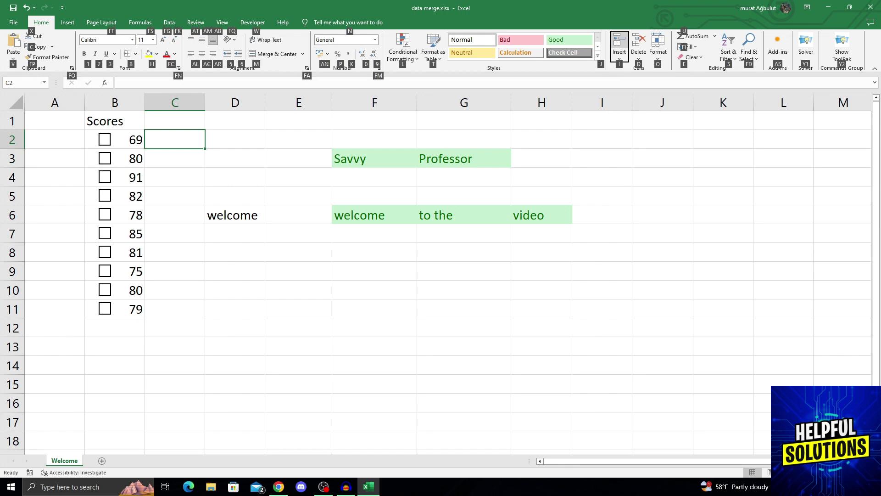
key(Escape)
key(Escape)
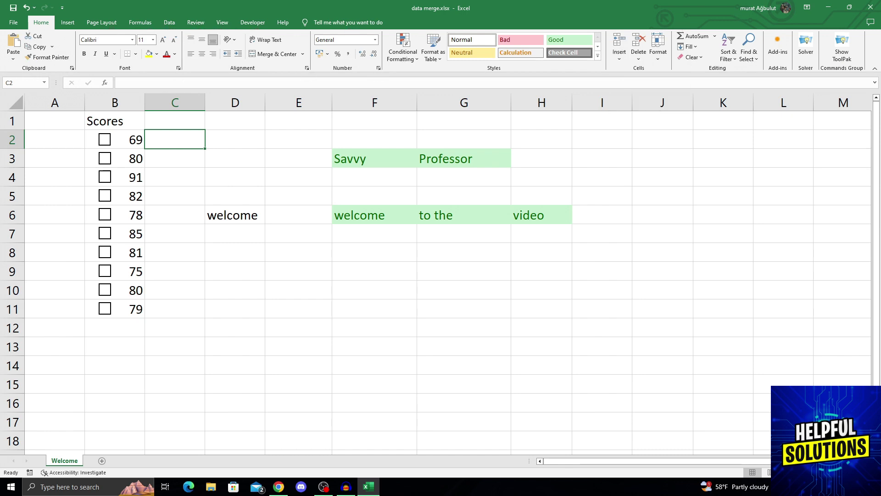
key(alt)
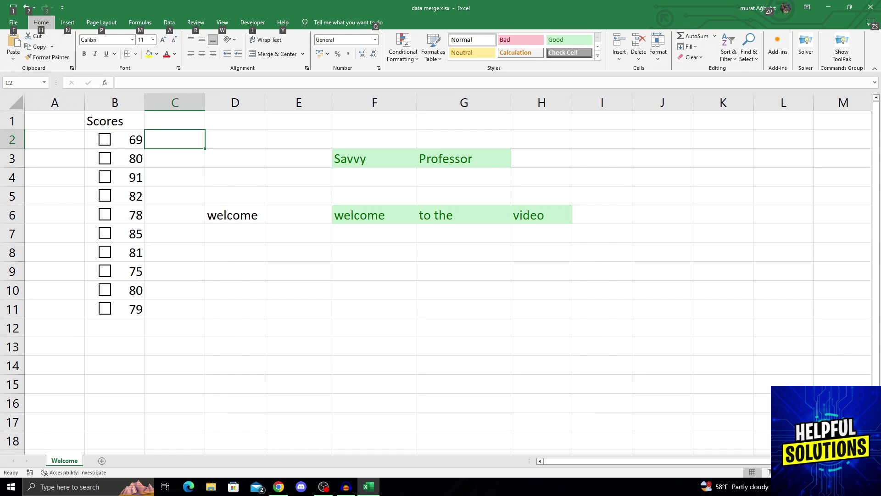
key(Escape)
key(alt)
Show the Insert commands via KeyTips, then switch to the Formulas commands.
key(n)
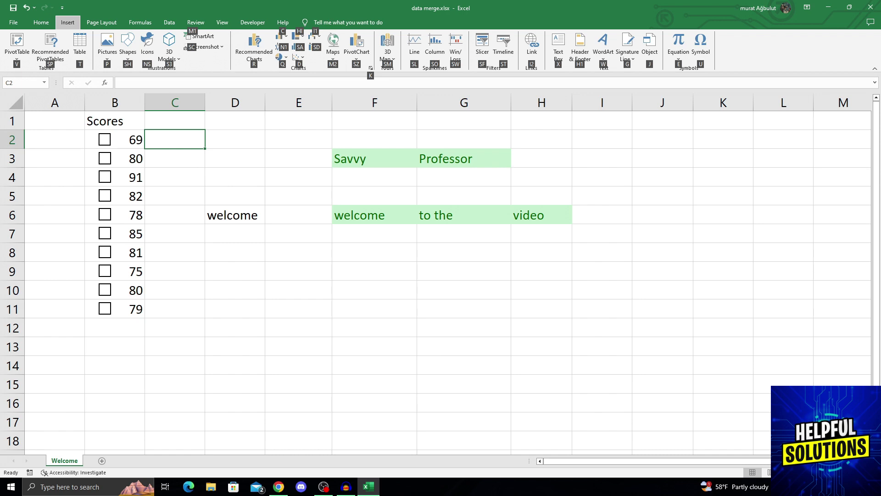
key(Escape)
key(Escape)
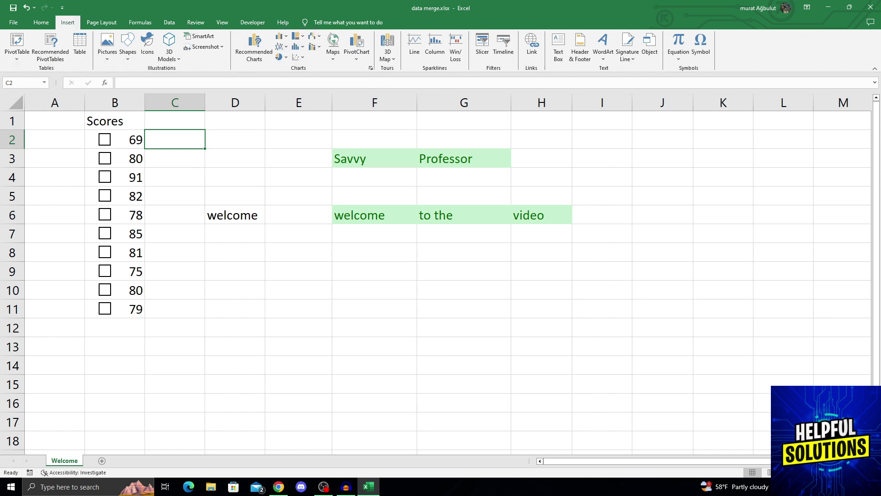
key(alt)
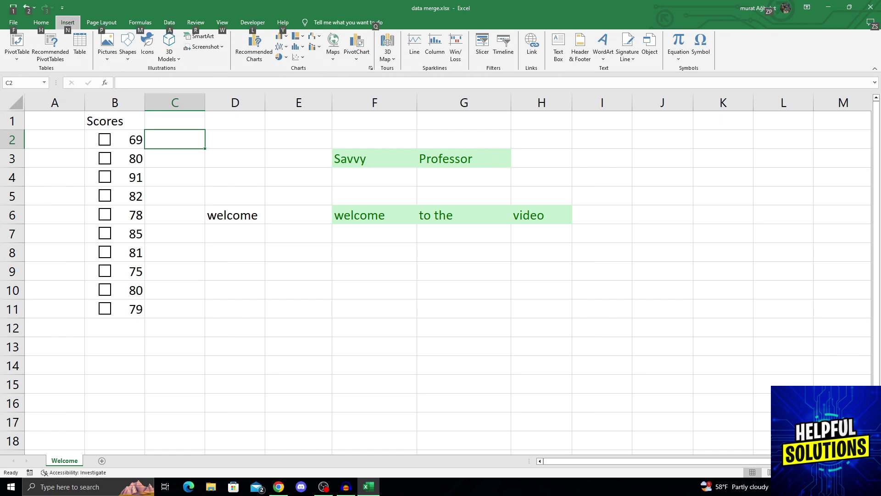
key(m)
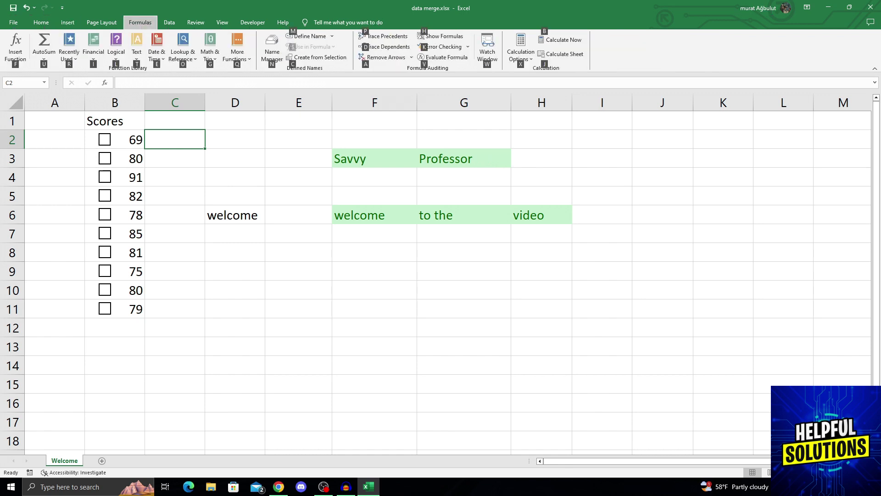
key(f)
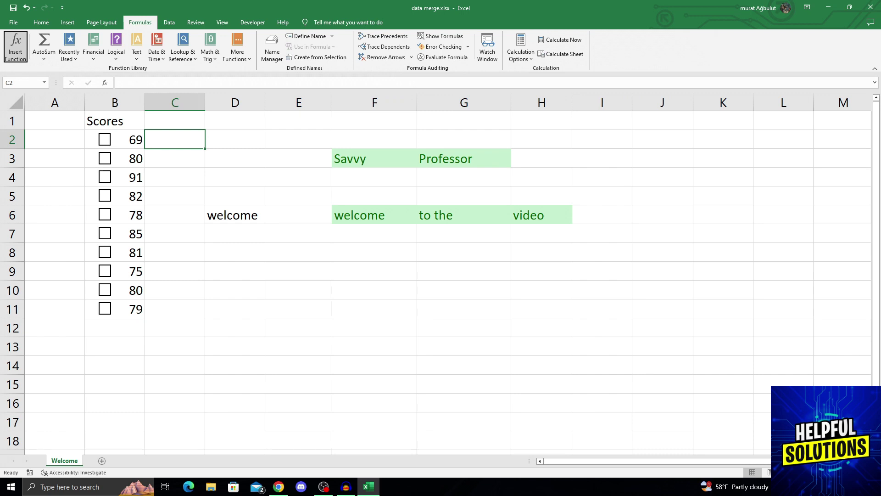
key(Right)
key(Right)
key(Right)
key(Right)
key(Right)
key(Right)
key(Right)
key(Right)
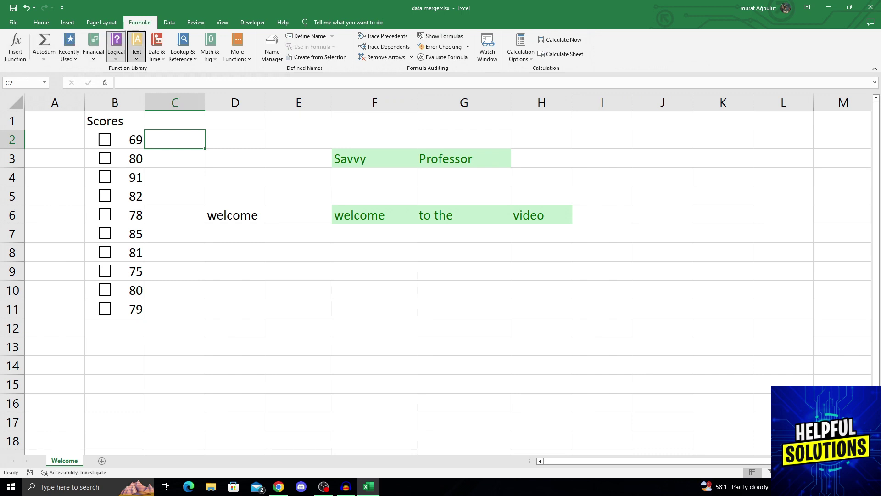
Go to cell D4 and open Insert Function with Alt, M, F.
key(Right)
key(Right)
key(Right)
key(Right)
key(Right)
key(Escape)
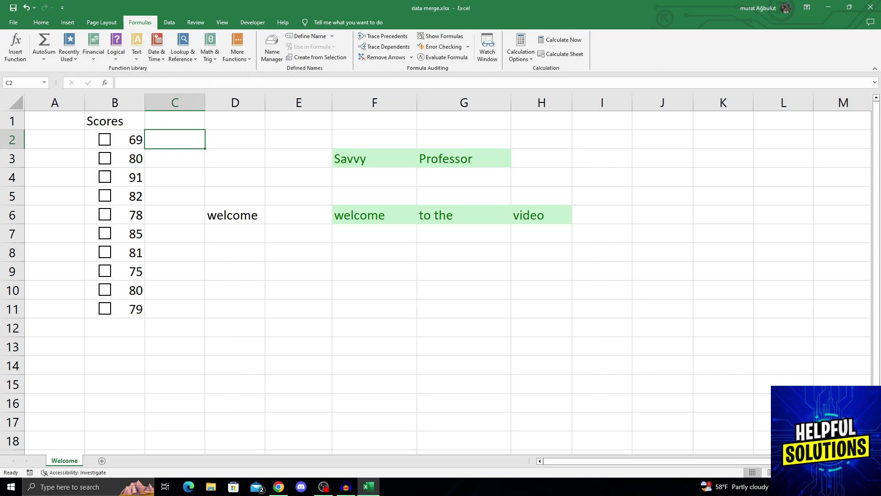
key(Down)
key(Right)
key(Right)
key(Down)
key(Left)
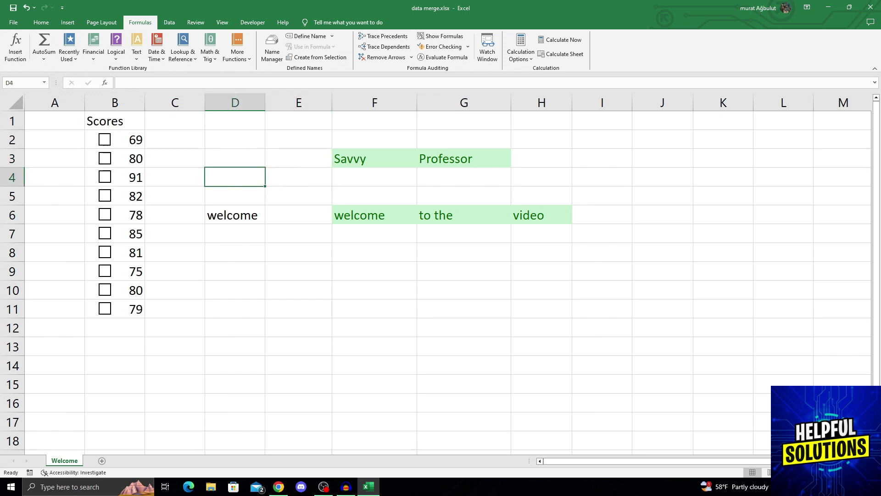
key(alt)
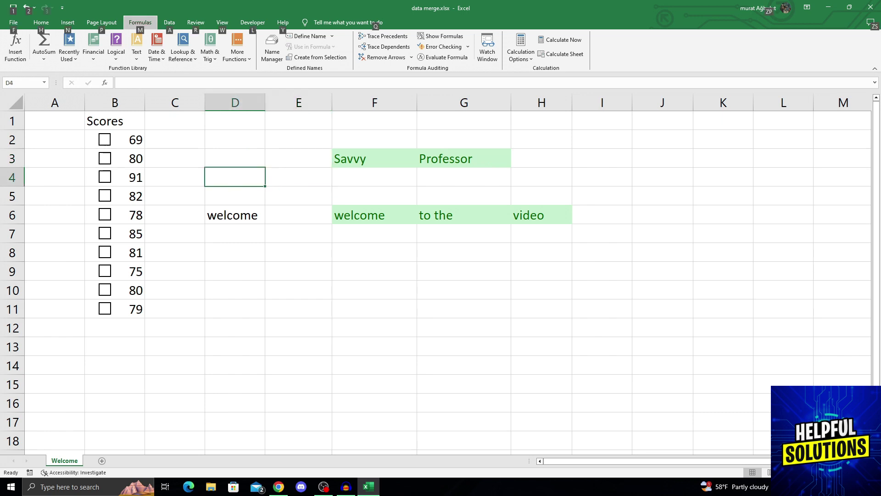
key(m)
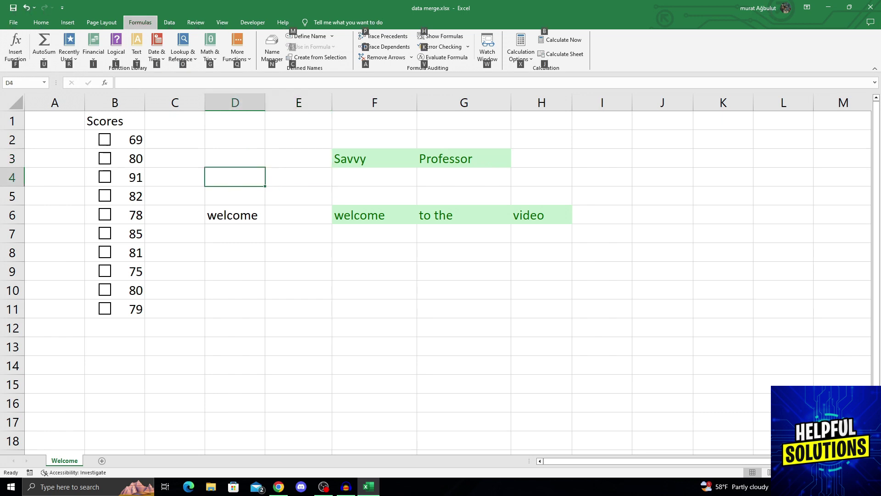
key(f)
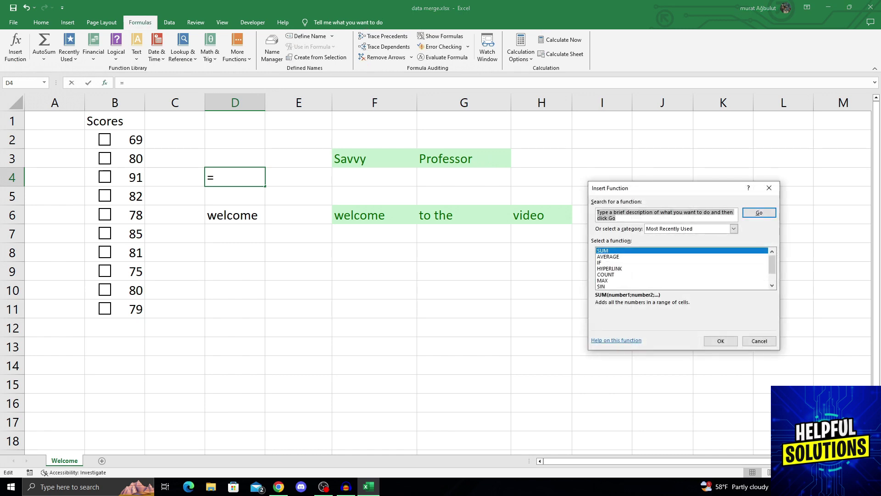
Browse the function categories, keep Most Recently Used, and select AVERAGE.
key(Tab)
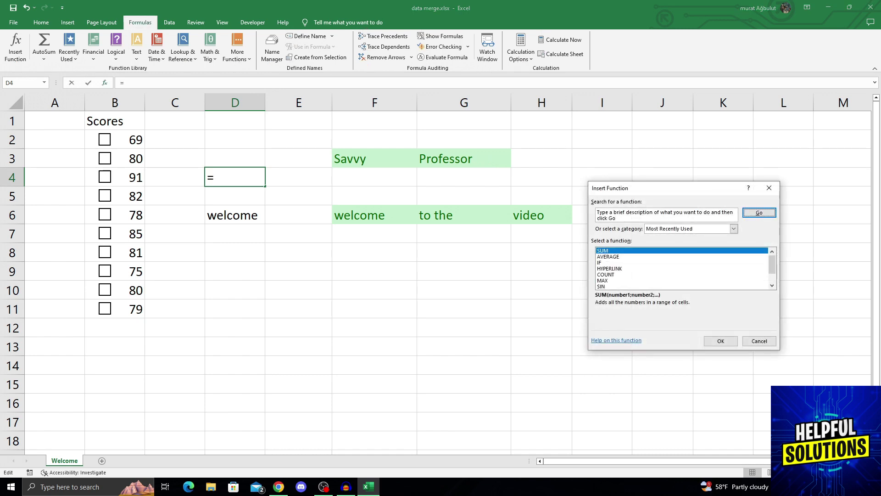
key(alt+Down)
key(Down)
key(Down)
key(Down)
key(Up)
key(Up)
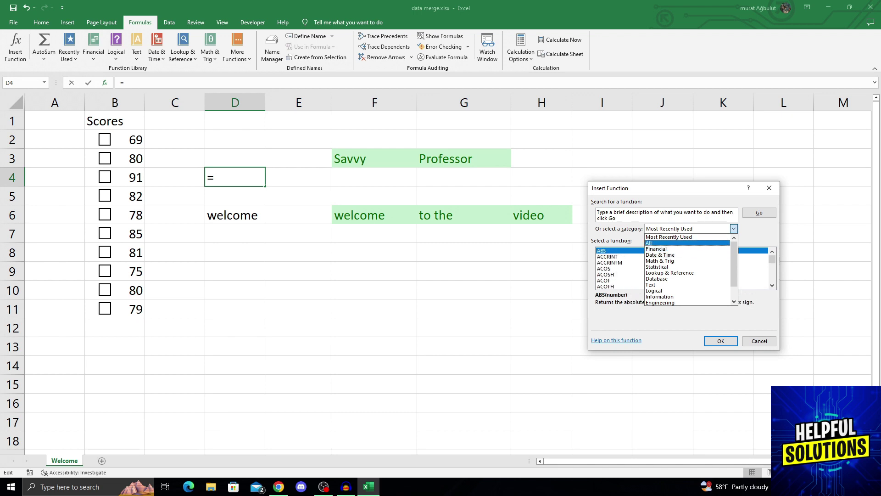
key(Down)
key(Down)
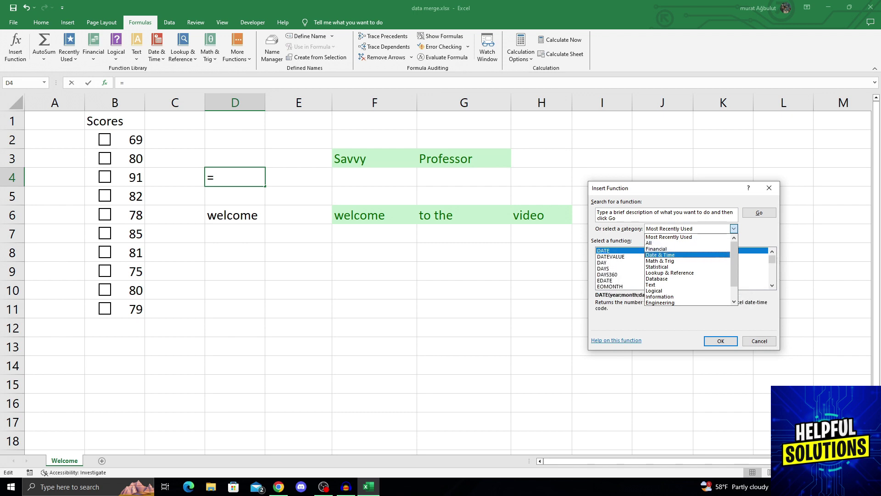
key(Escape)
key(Up)
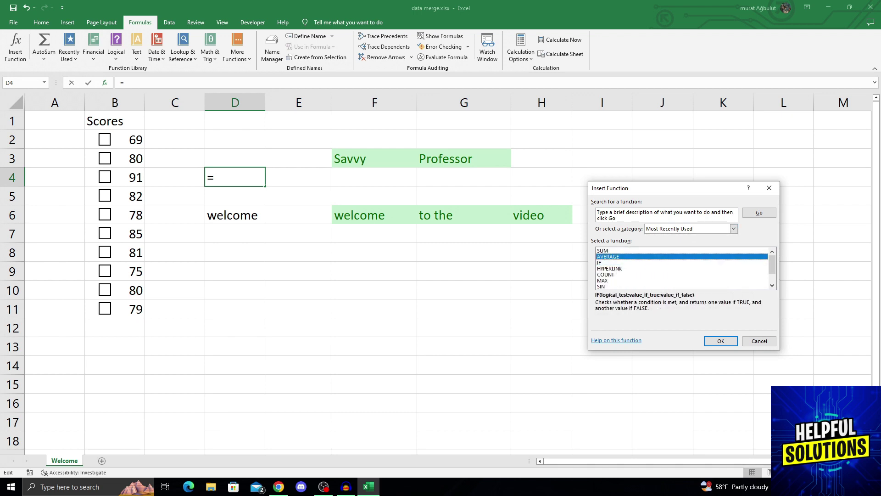
Open AVERAGE's arguments with B4:C4 as Number1, then cancel so D4 stays empty.
key(Return)
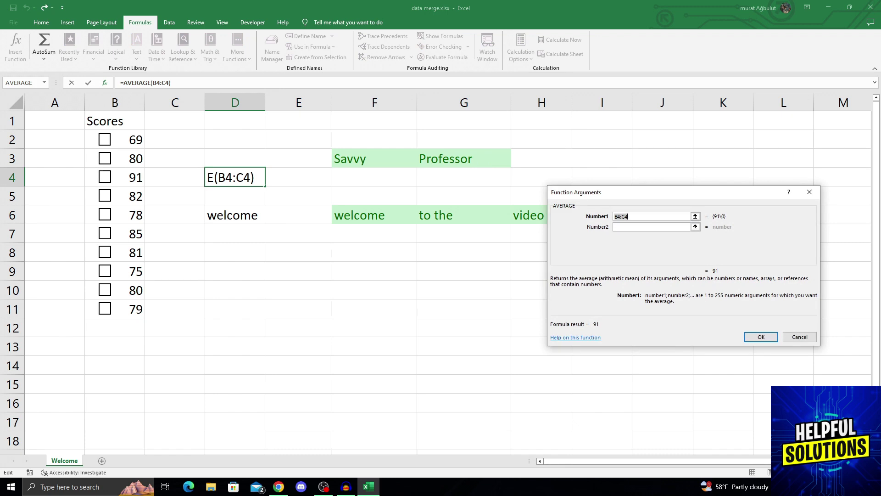
click(628, 216)
key(Tab)
key(Tab)
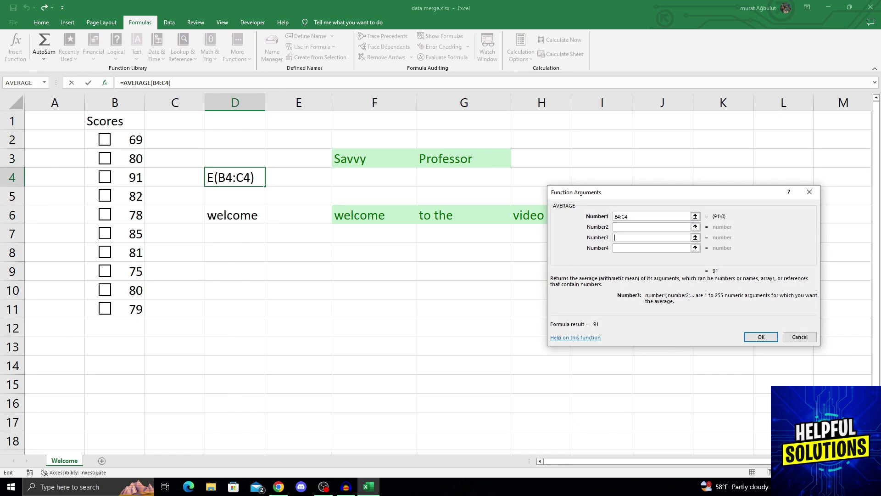
key(Escape)
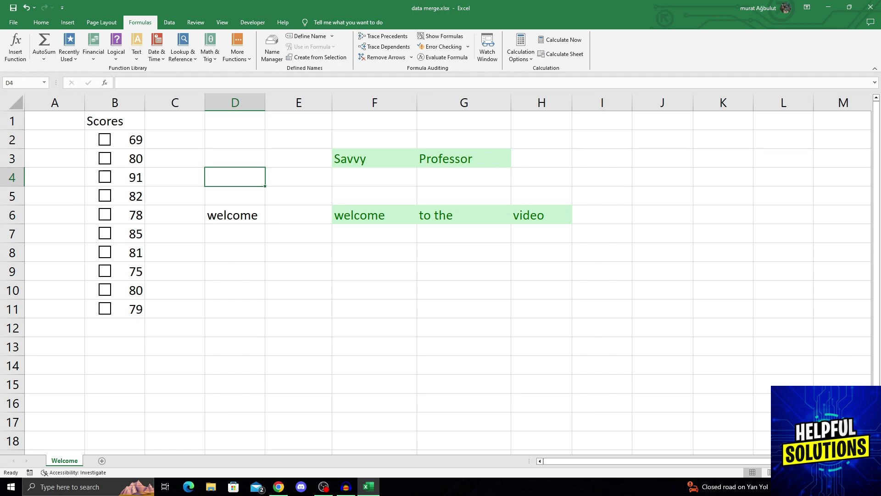
key(alt)
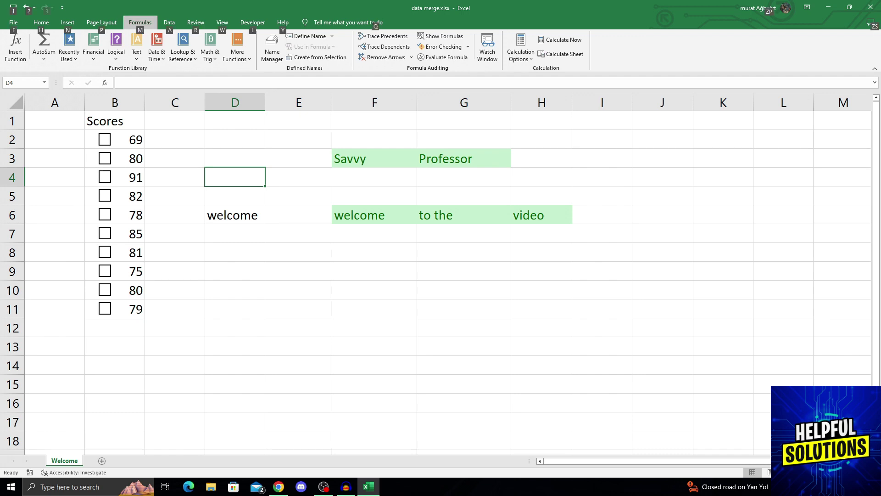
key(Escape)
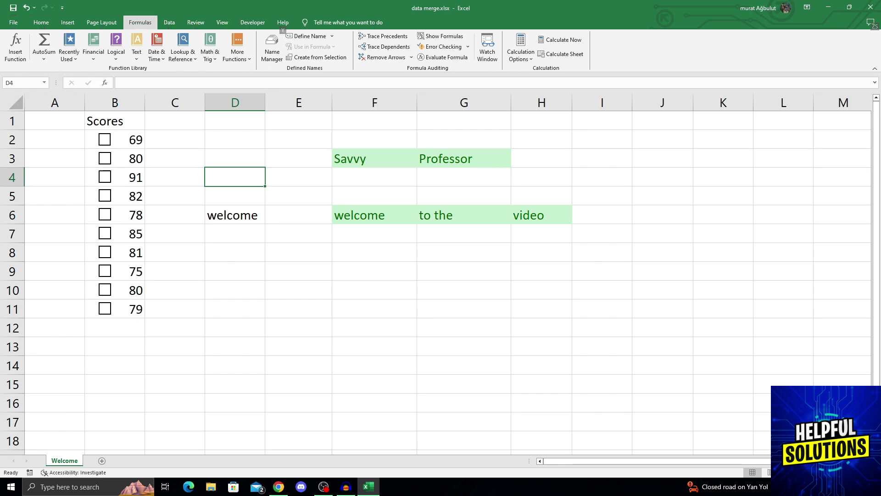